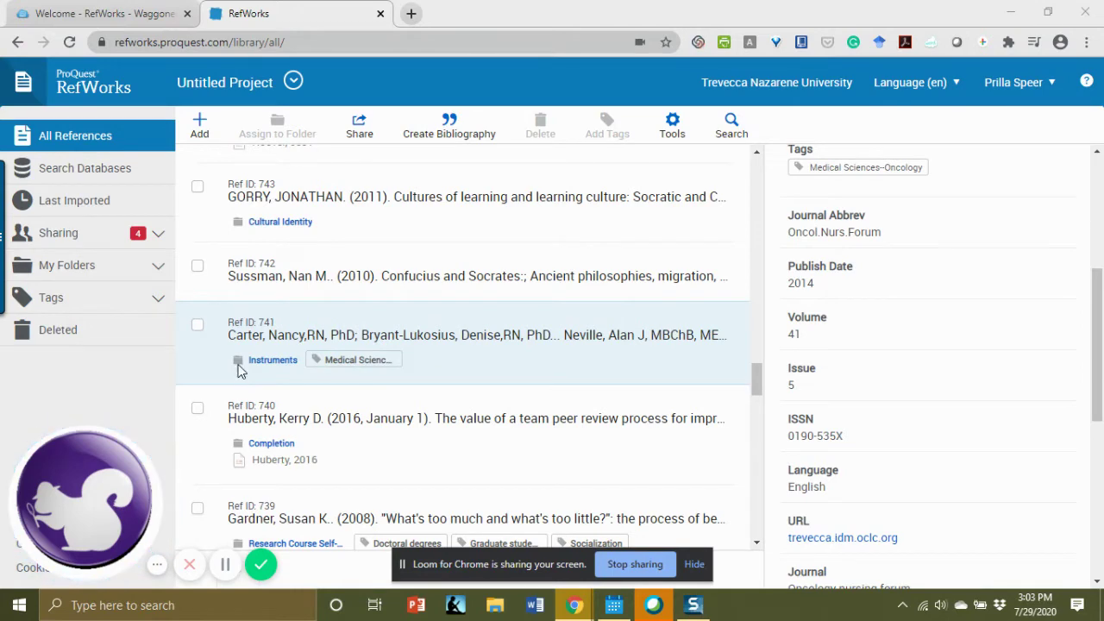
Select the Carter reference (Ref ID 741) to view its 2014, volume 41, issue 5 details.
left_click(225, 565)
left_click(226, 564)
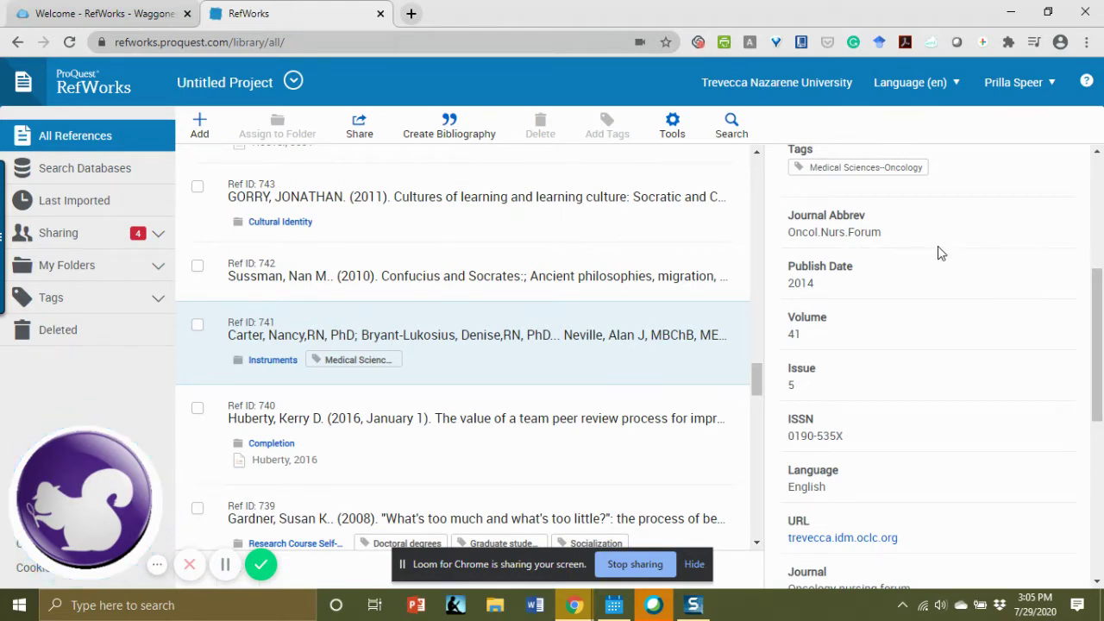
Download the full-text PDF of 'The Use of Triangulation in Qualitative Research' from ProQuest.
scroll(938, 250, "up", 2)
scroll(944, 257, "down", 5)
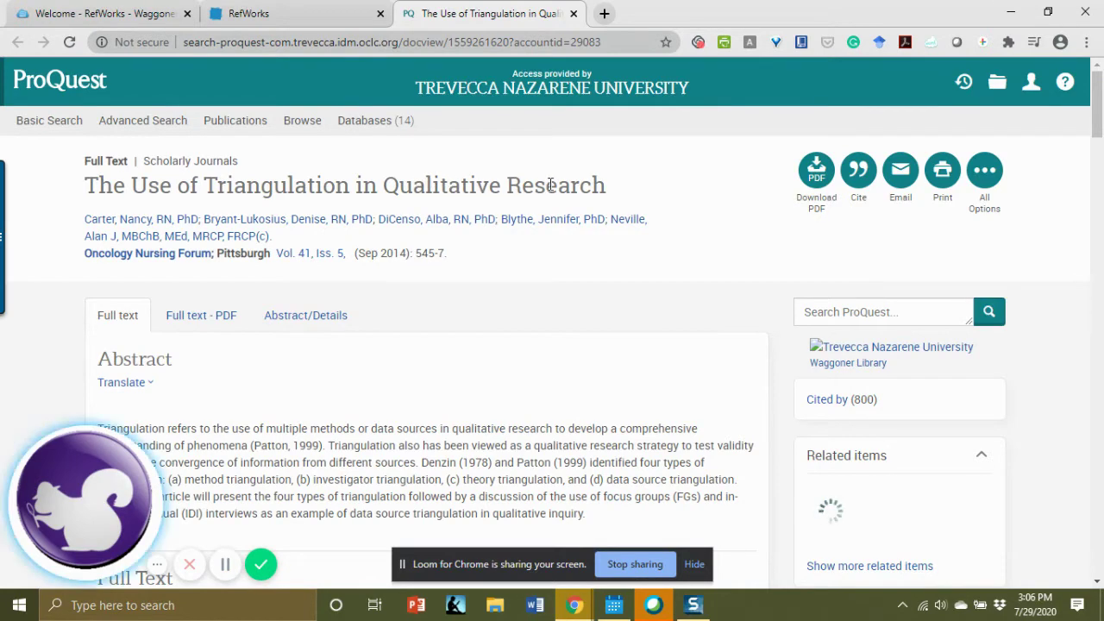
left_click(817, 185)
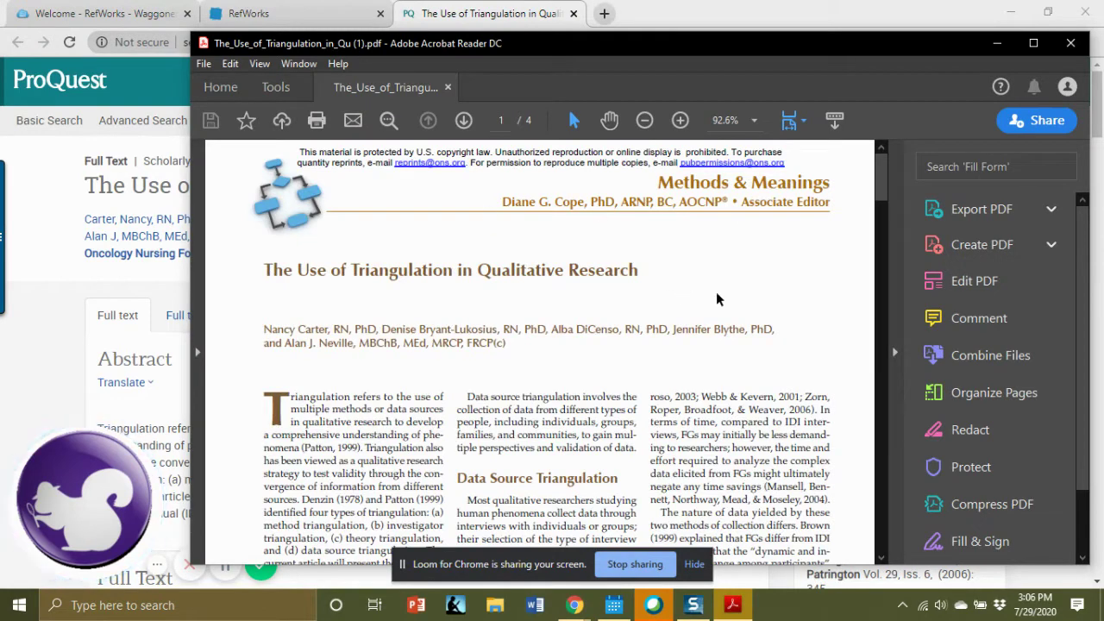
Save the PDF to Downloads, replacing the existing copy, then minimize Acrobat Reader.
right_click(365, 245)
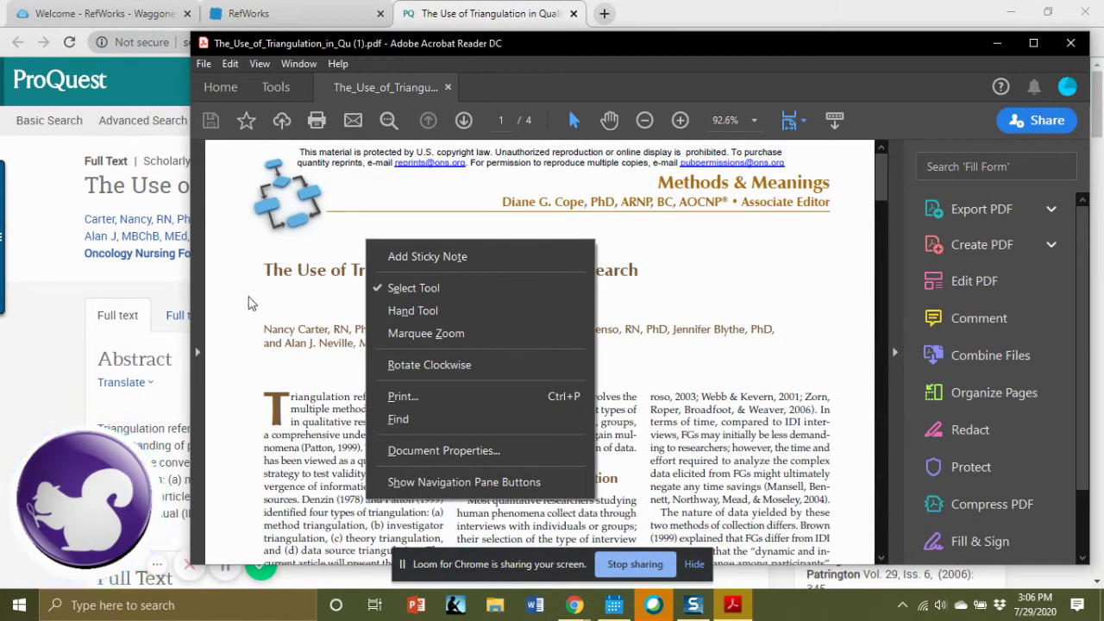
left_click(204, 66)
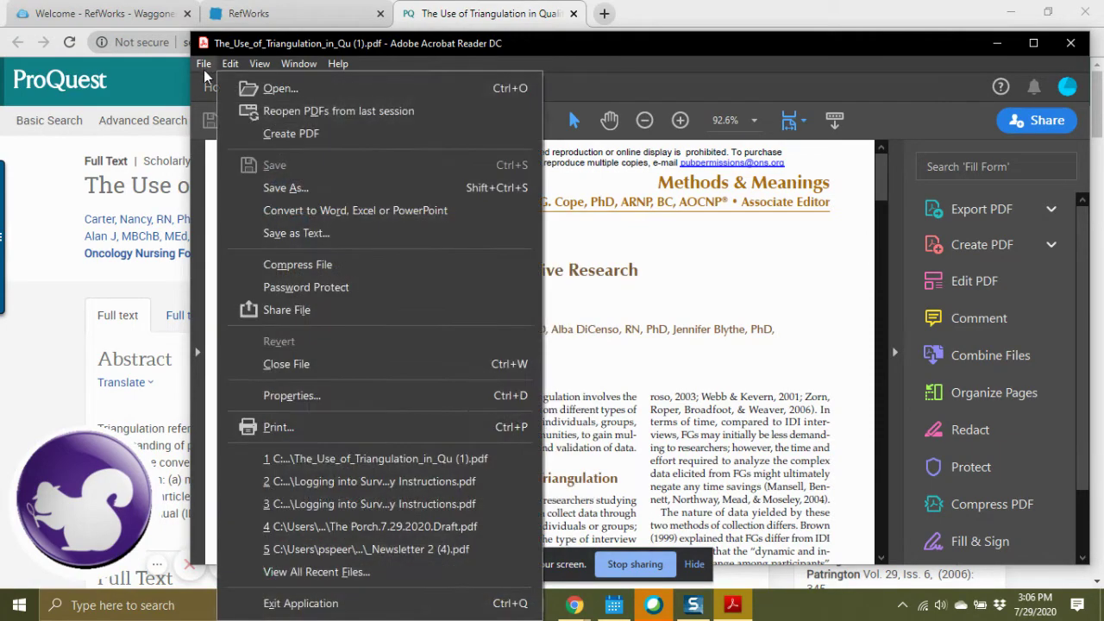
left_click(284, 188)
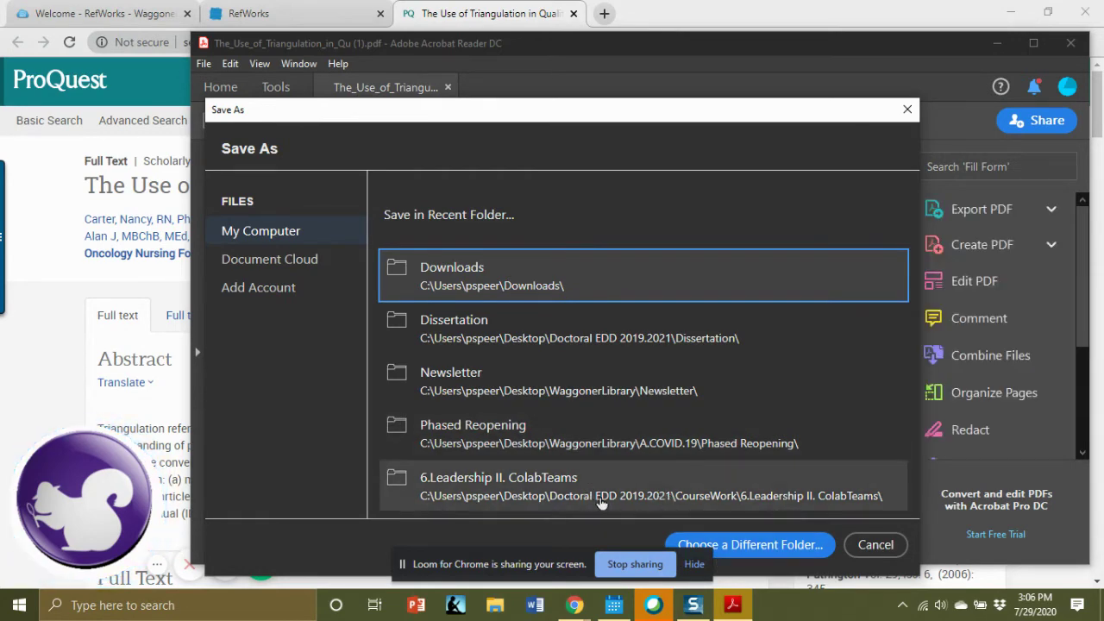
left_click(494, 274)
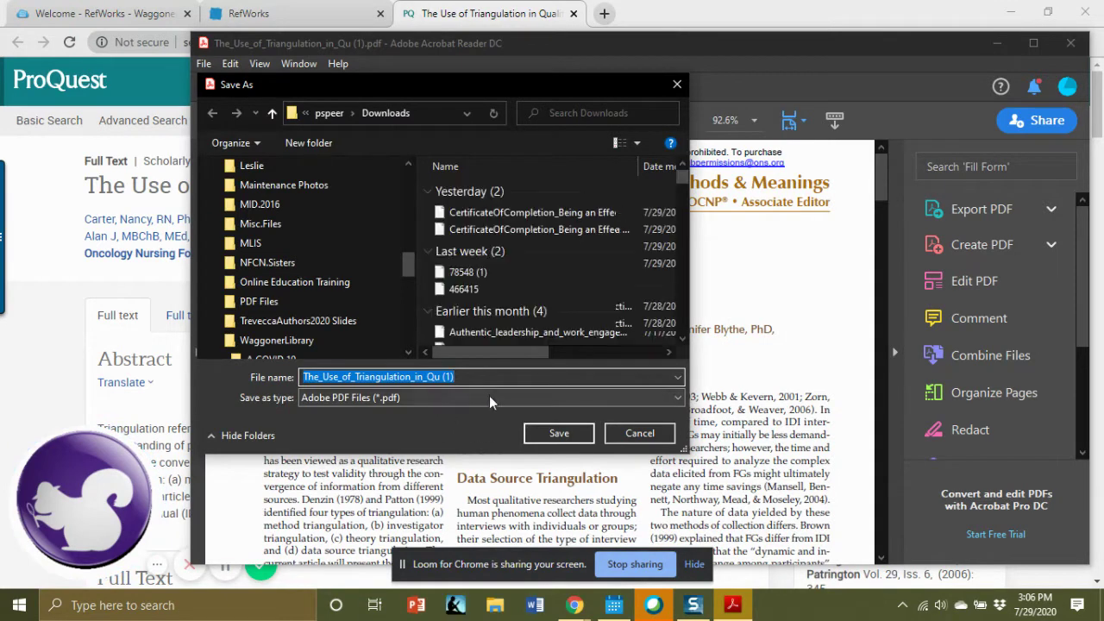
left_click(582, 433)
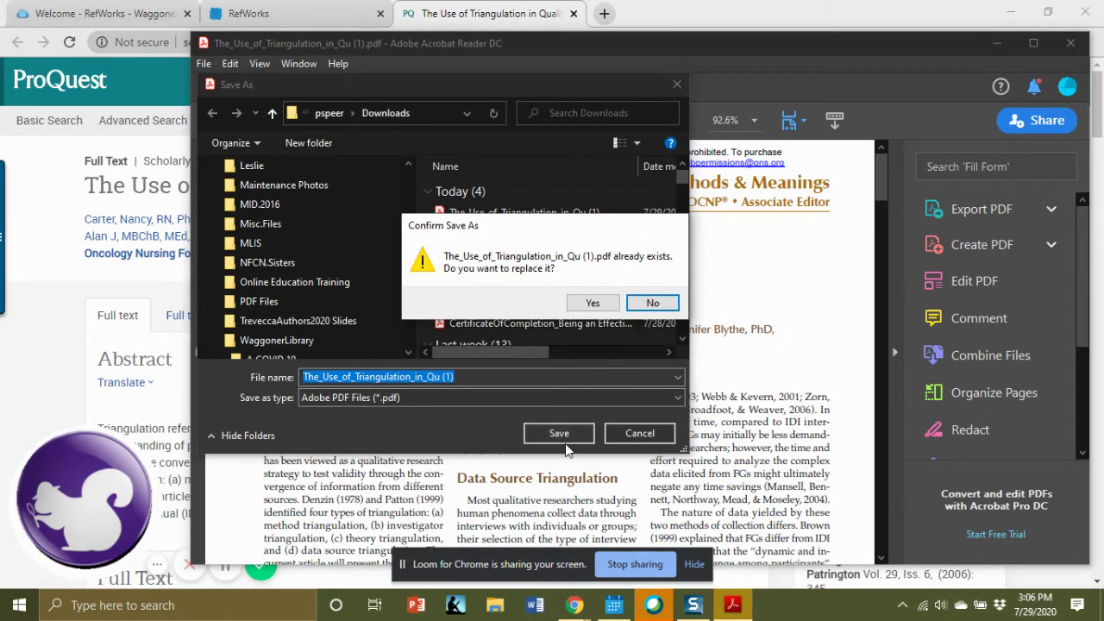
left_click(593, 303)
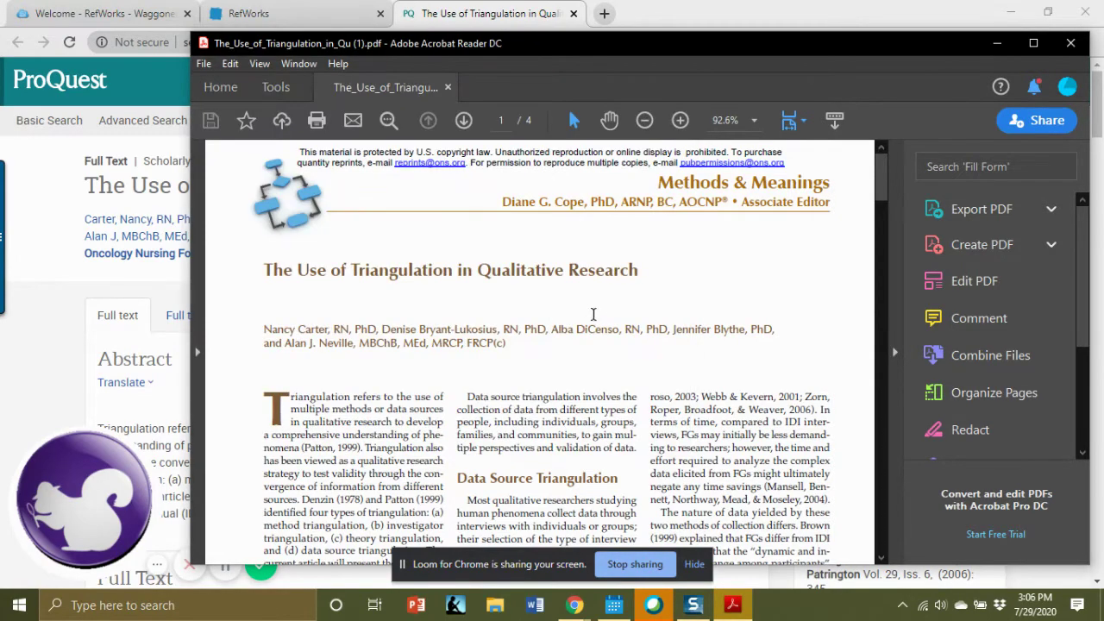
left_click(997, 45)
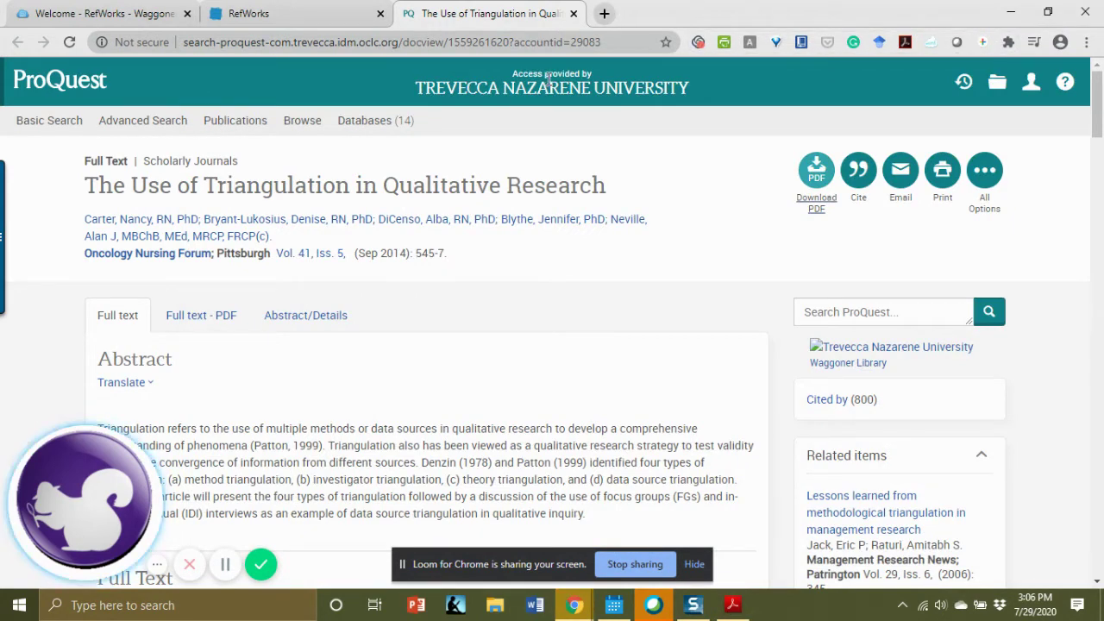
Return to RefWorks and open reference 741 for editing.
left_click(308, 14)
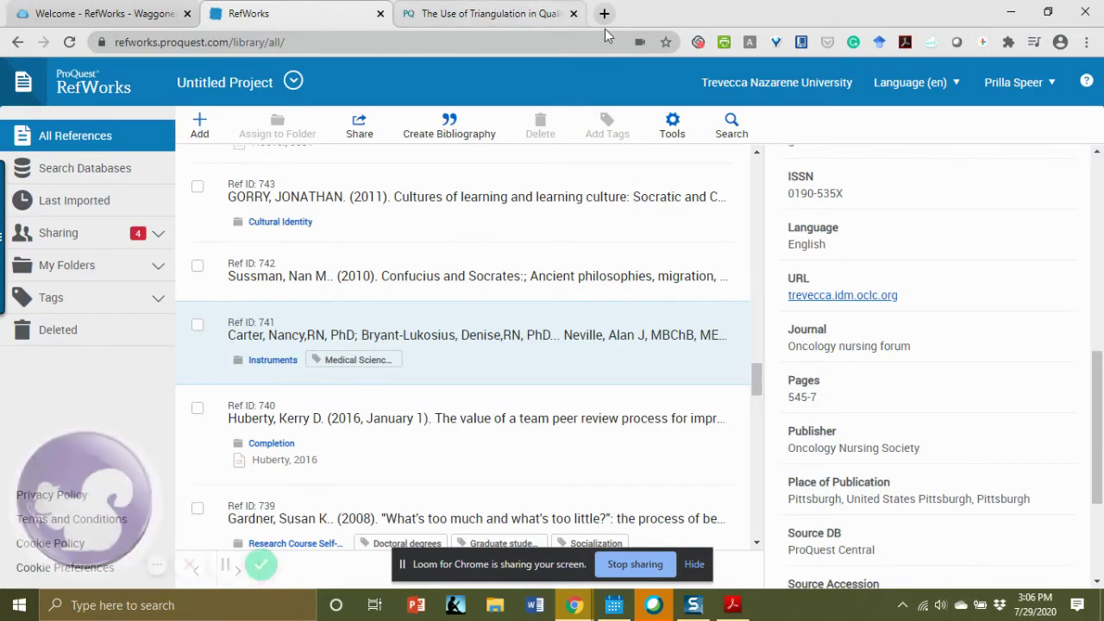
scroll(959, 314, "up", 4)
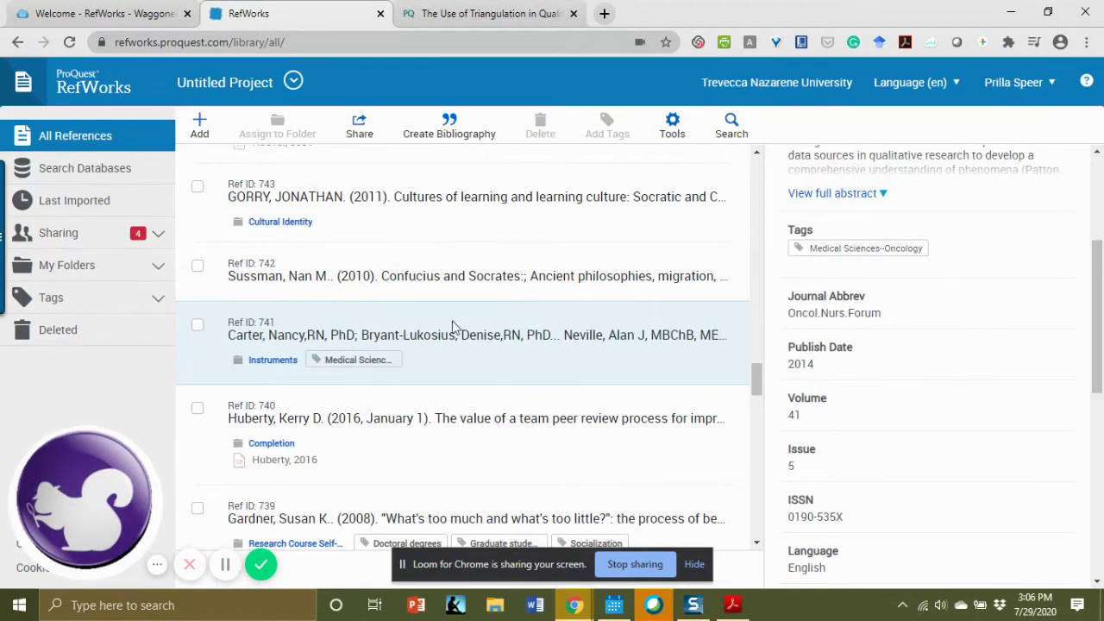
scroll(1087, 284, "up", 3)
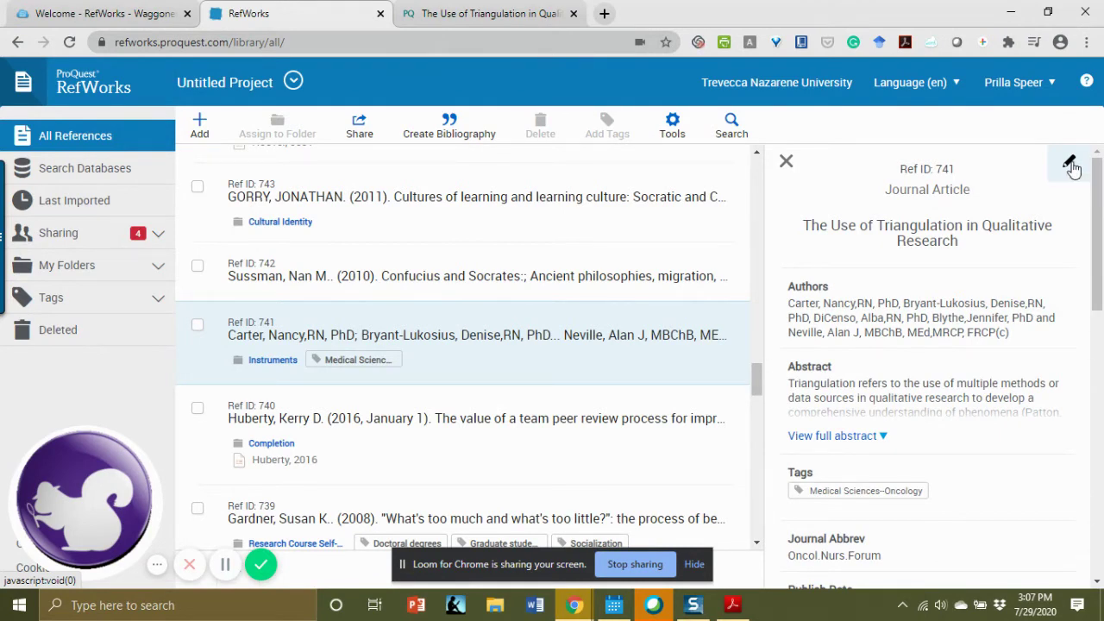
left_click(1070, 164)
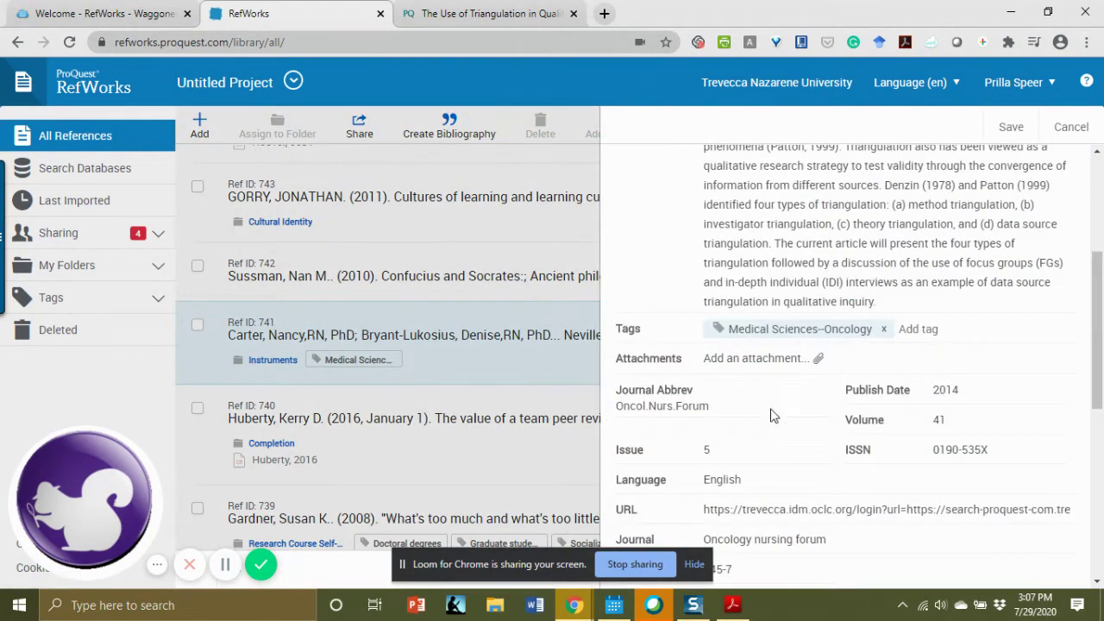
Attach The_Use_of_Triangulation_in_Qu (1).pdf from Downloads to reference 741.
left_click(747, 366)
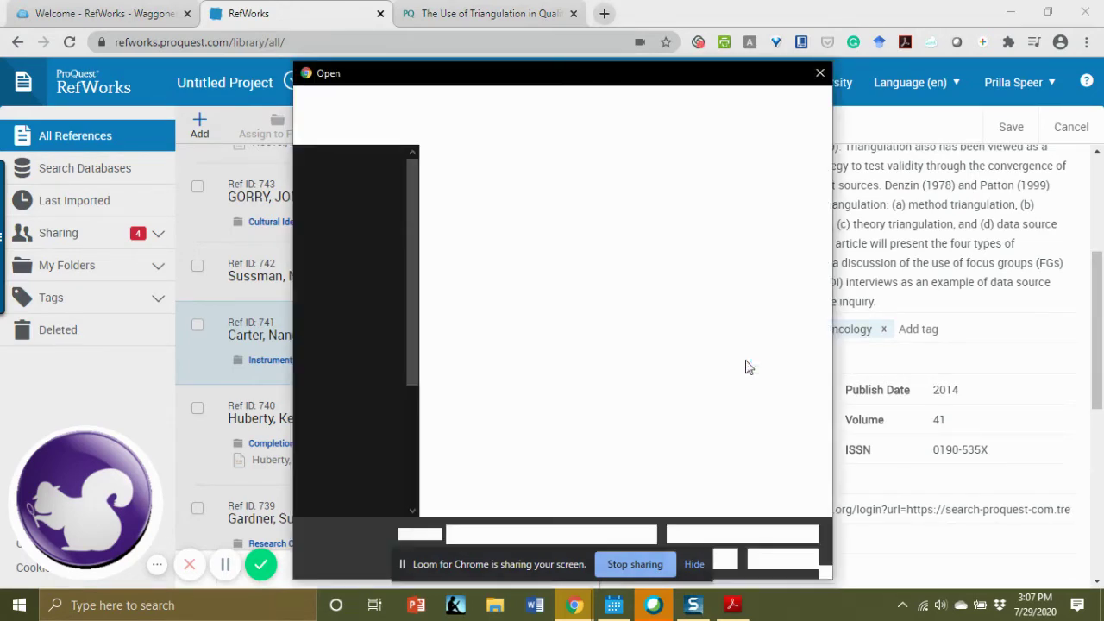
scroll(381, 285, "up", 3)
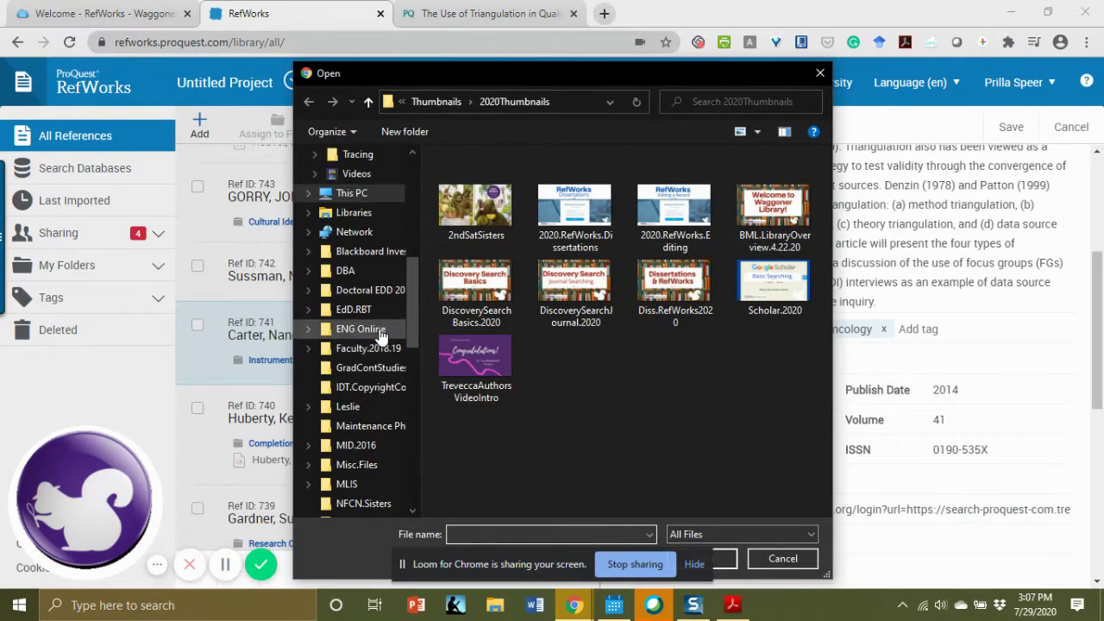
scroll(380, 251, "up", 3)
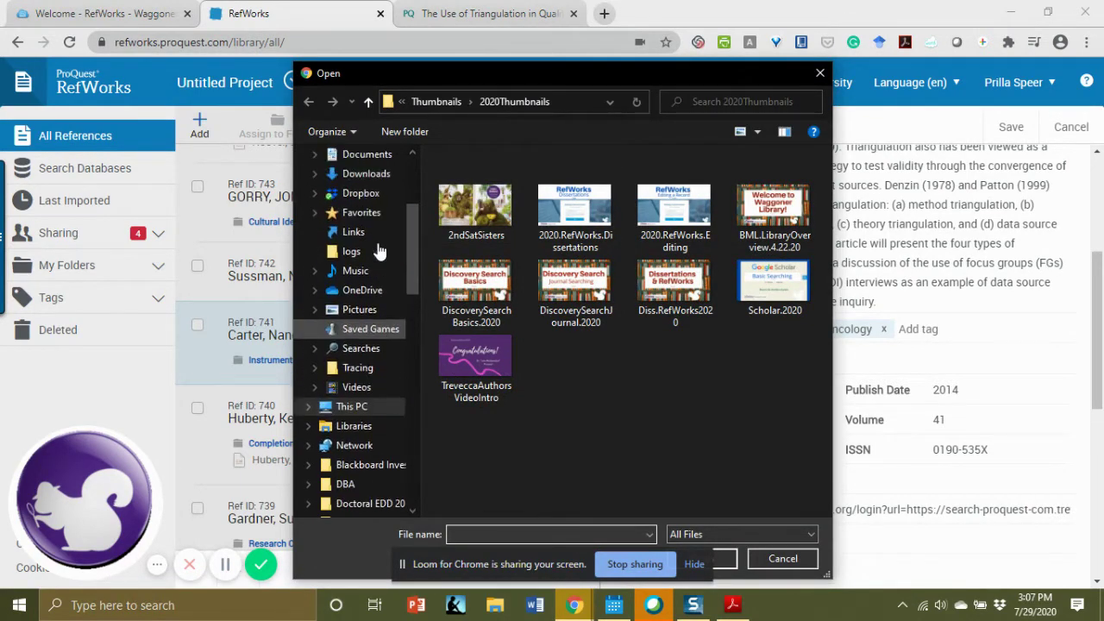
left_click(366, 173)
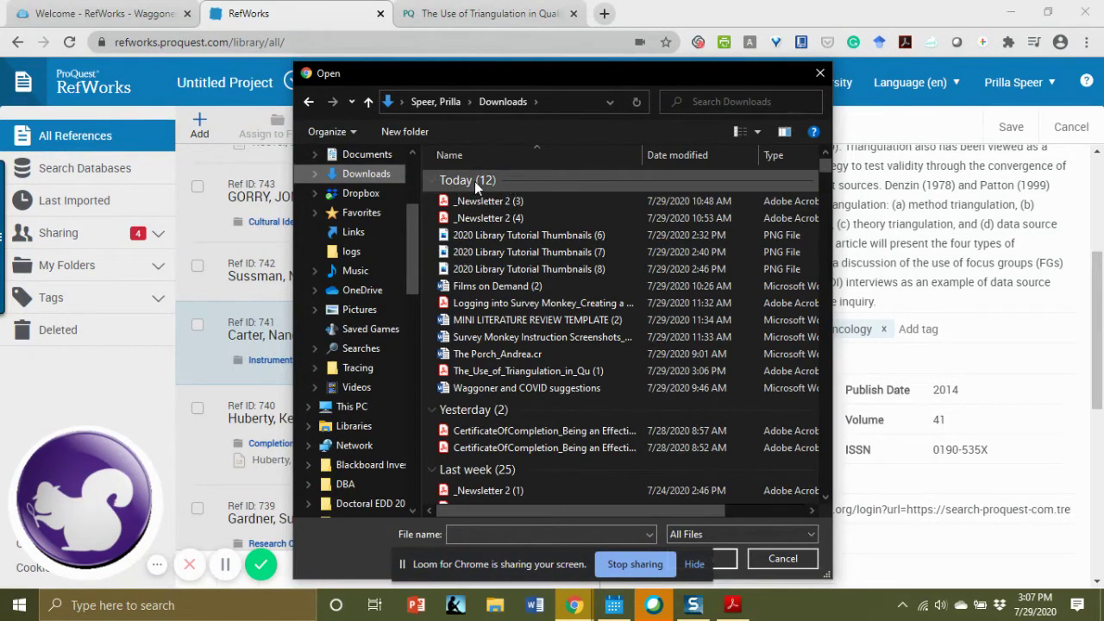
scroll(483, 251, "down", 1)
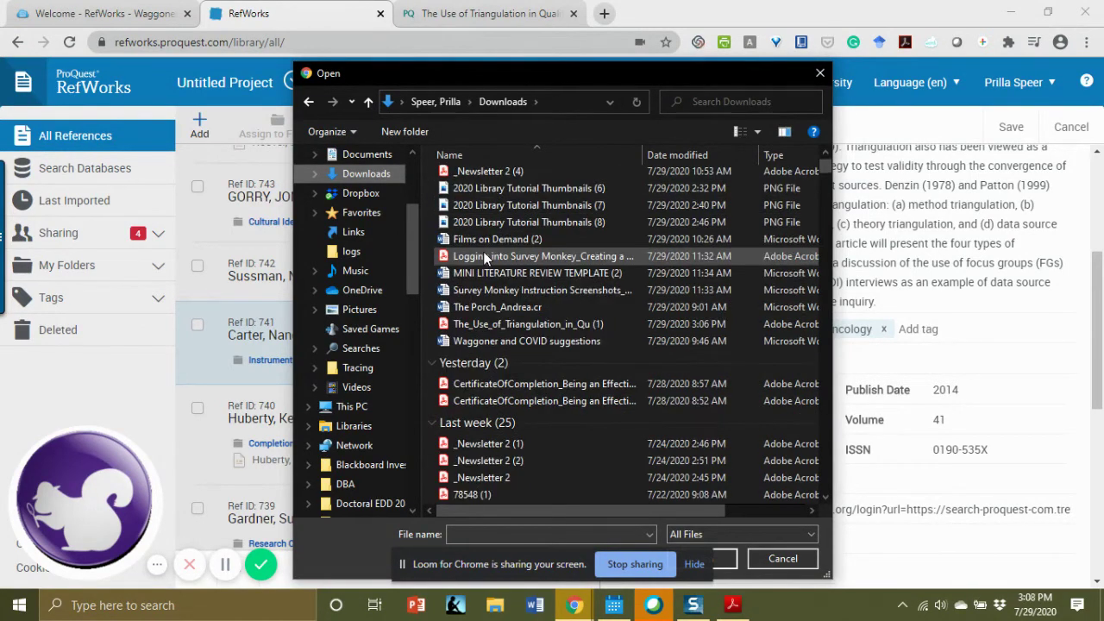
left_click(506, 329)
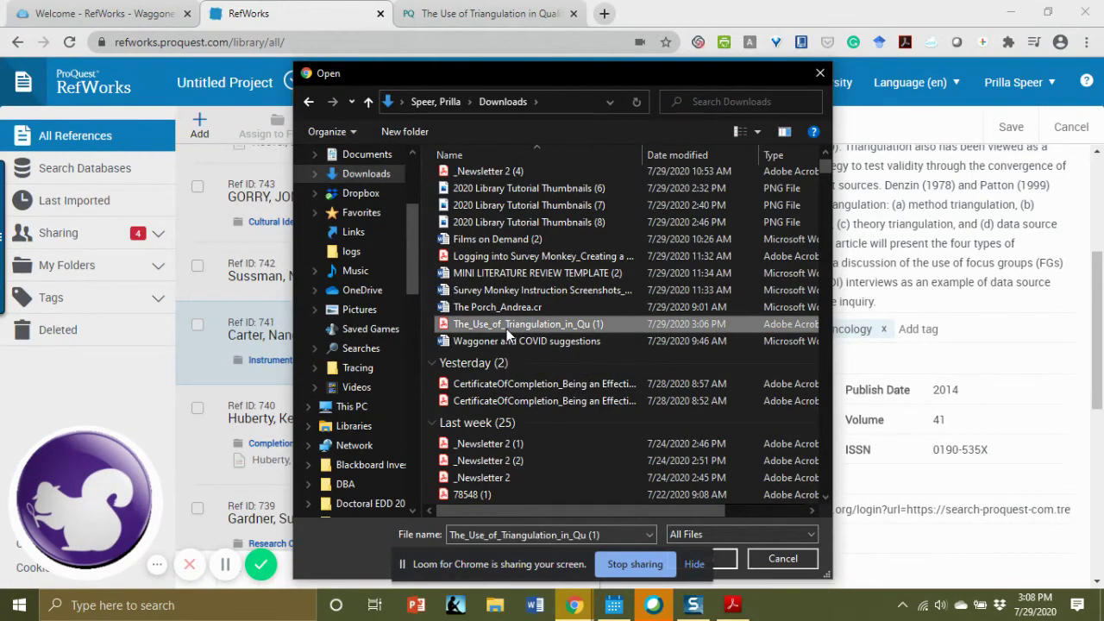
left_click(726, 561)
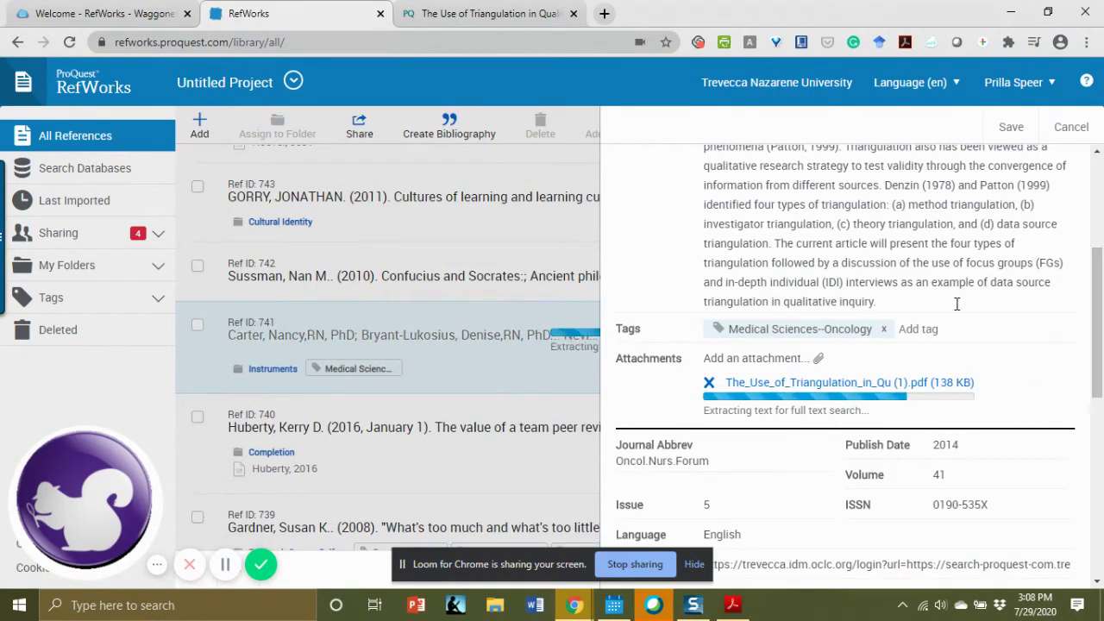
Save reference 741 with its attachment and view the PDF in the built-in reader.
left_click(1009, 132)
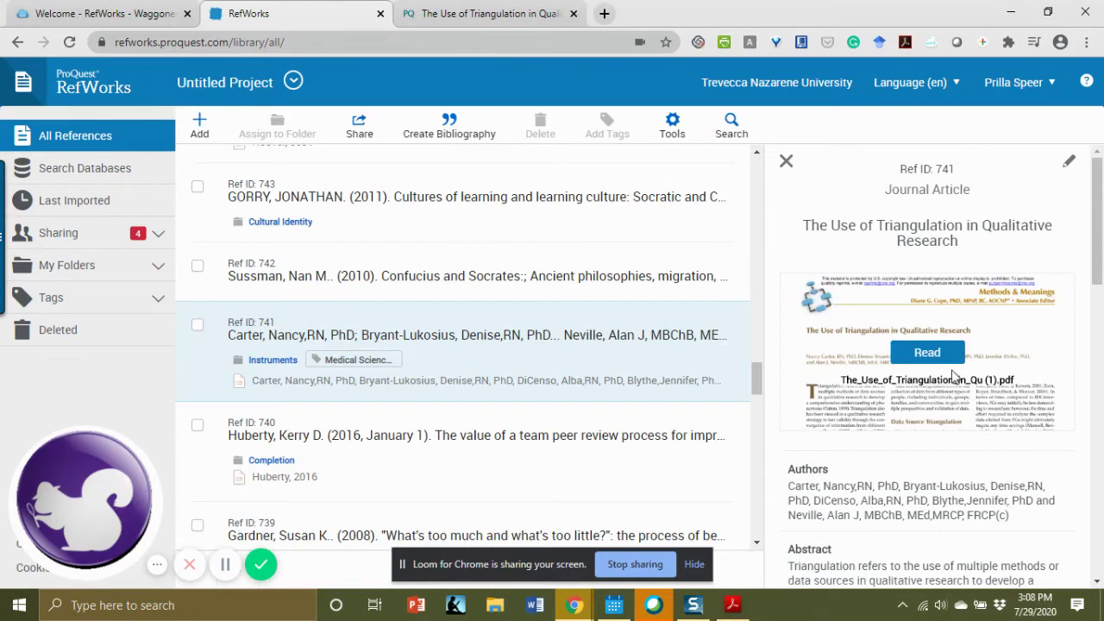
left_click(927, 353)
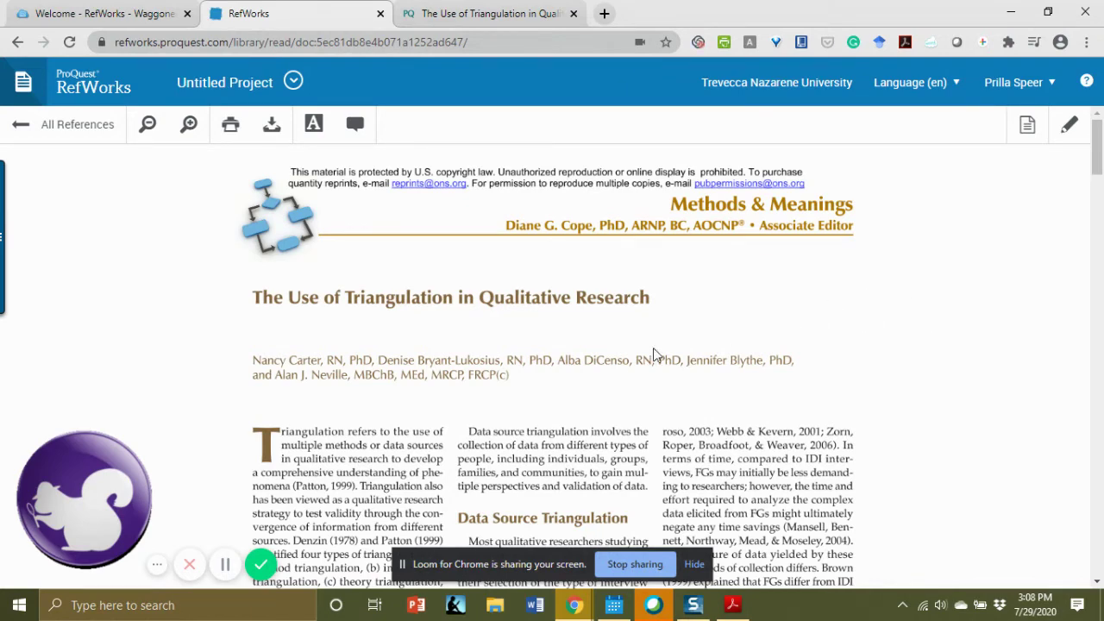
Use the download control in the PDF reader's toolbar.
left_click(281, 137)
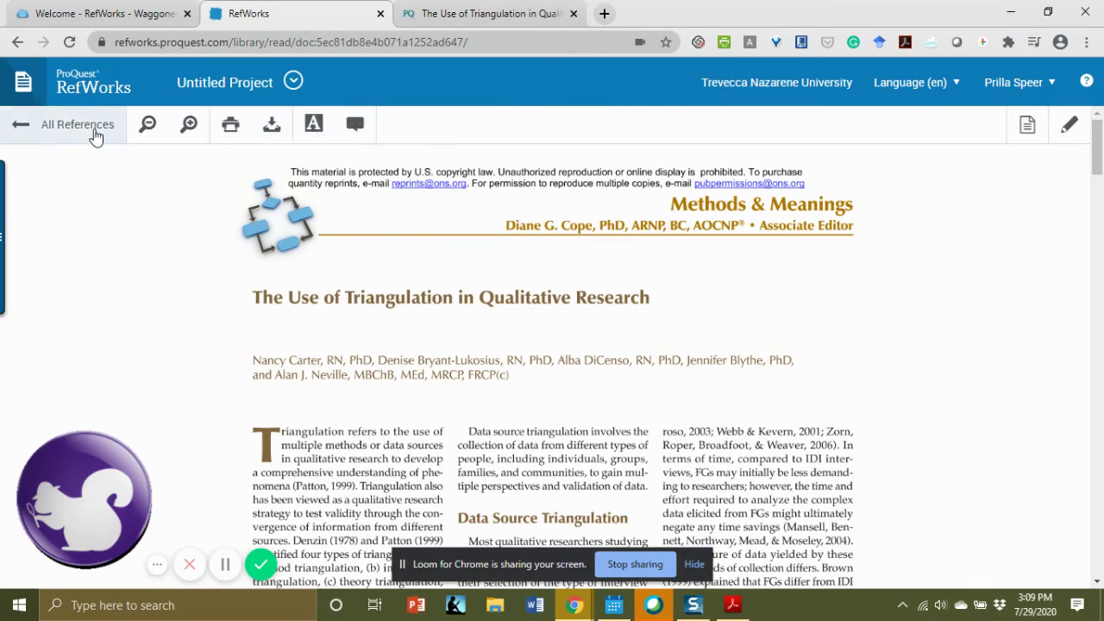
Back in All References, scroll to Ref ID 741 and show its details with the attached PDF.
left_click(22, 127)
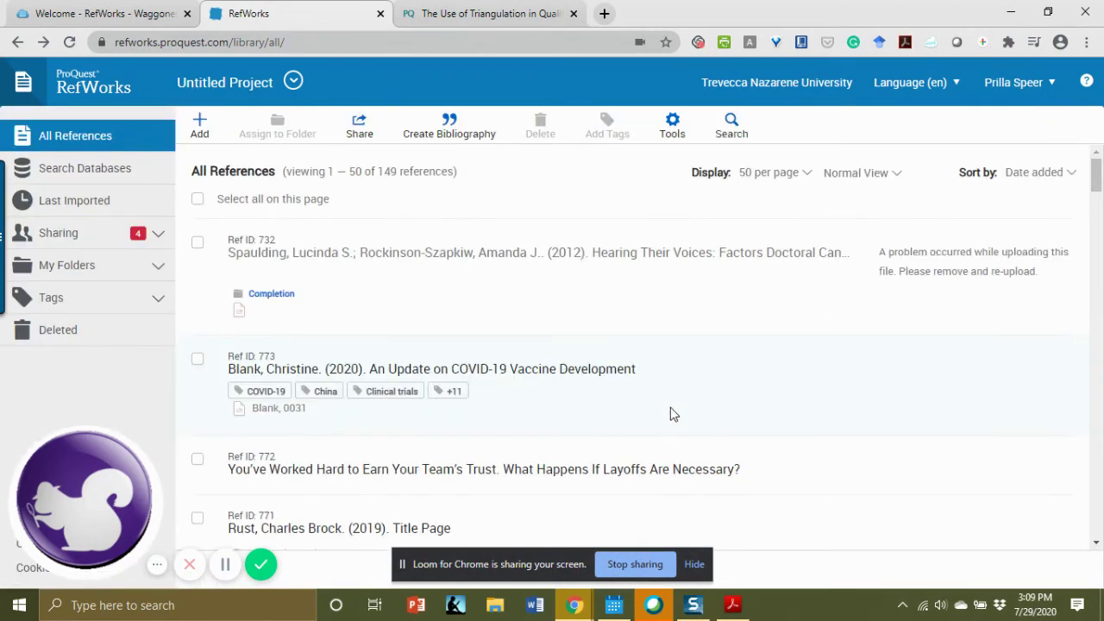
scroll(578, 349, "down", 1)
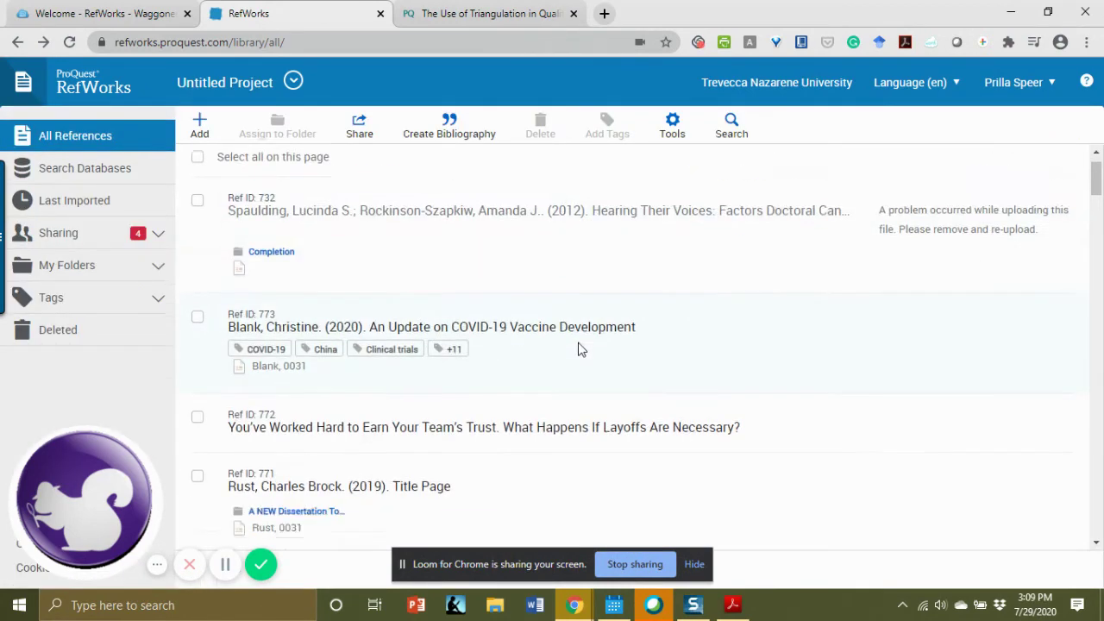
scroll(578, 349, "down", 5)
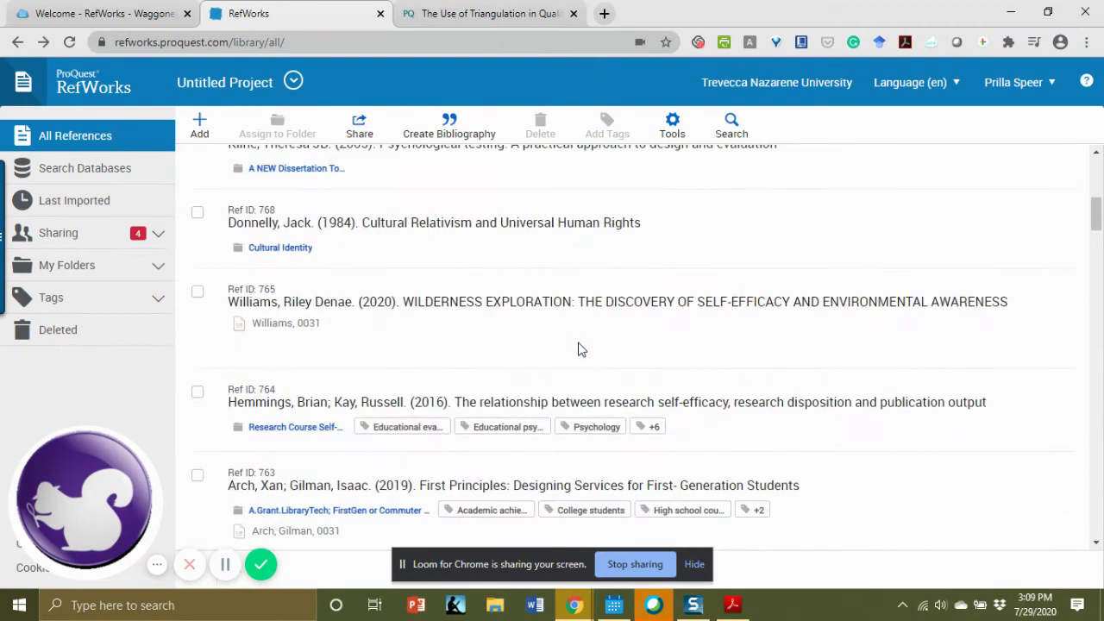
scroll(578, 348, "down", 7)
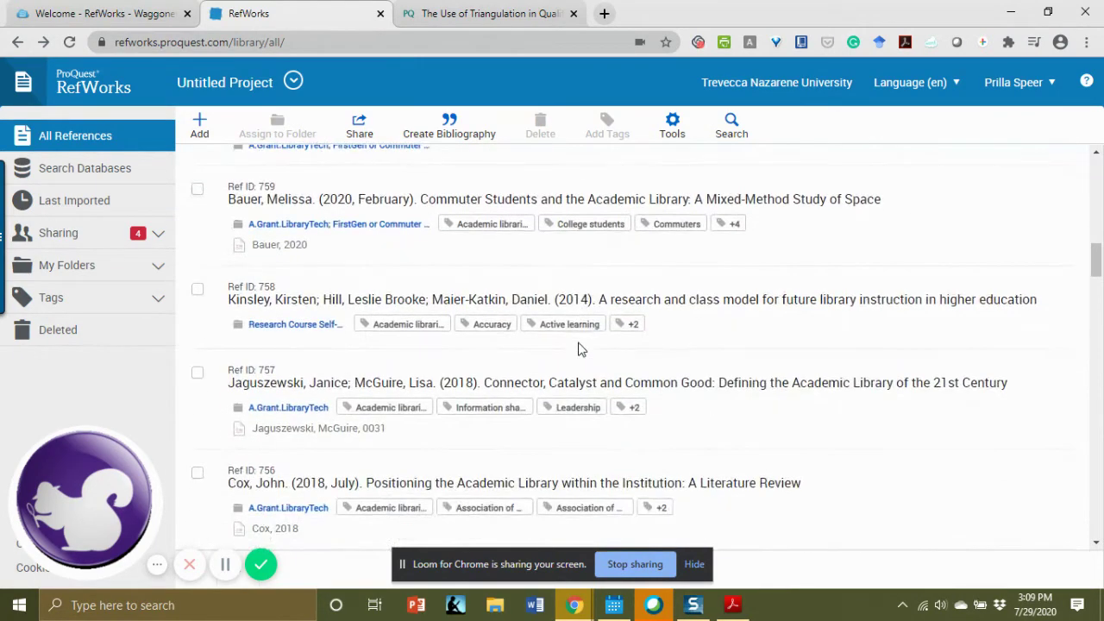
scroll(579, 349, "down", 6)
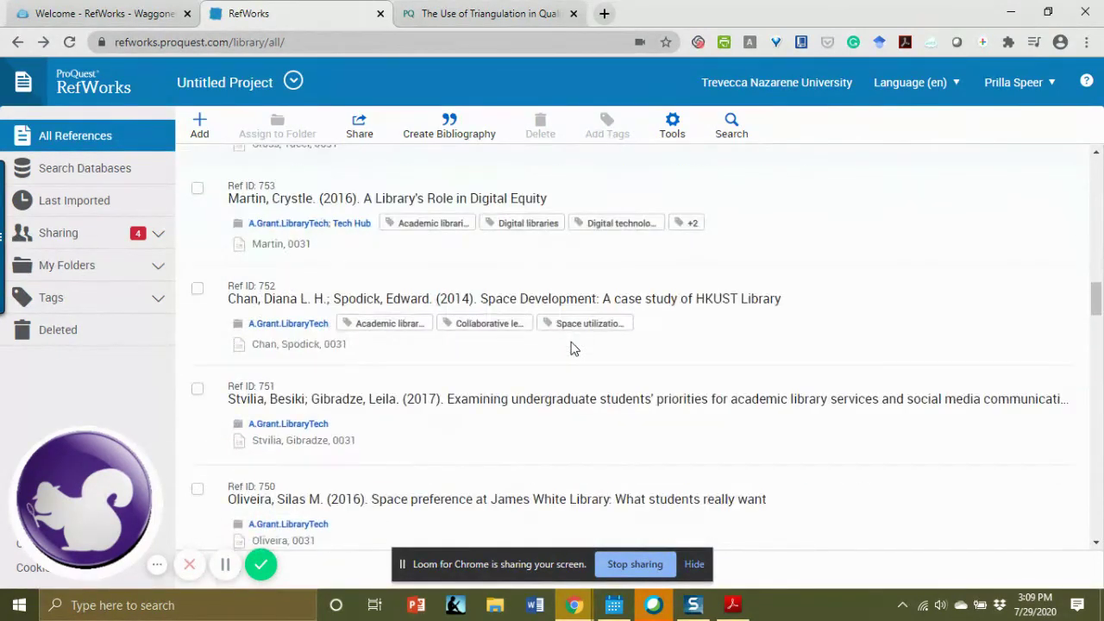
scroll(575, 347, "down", 4)
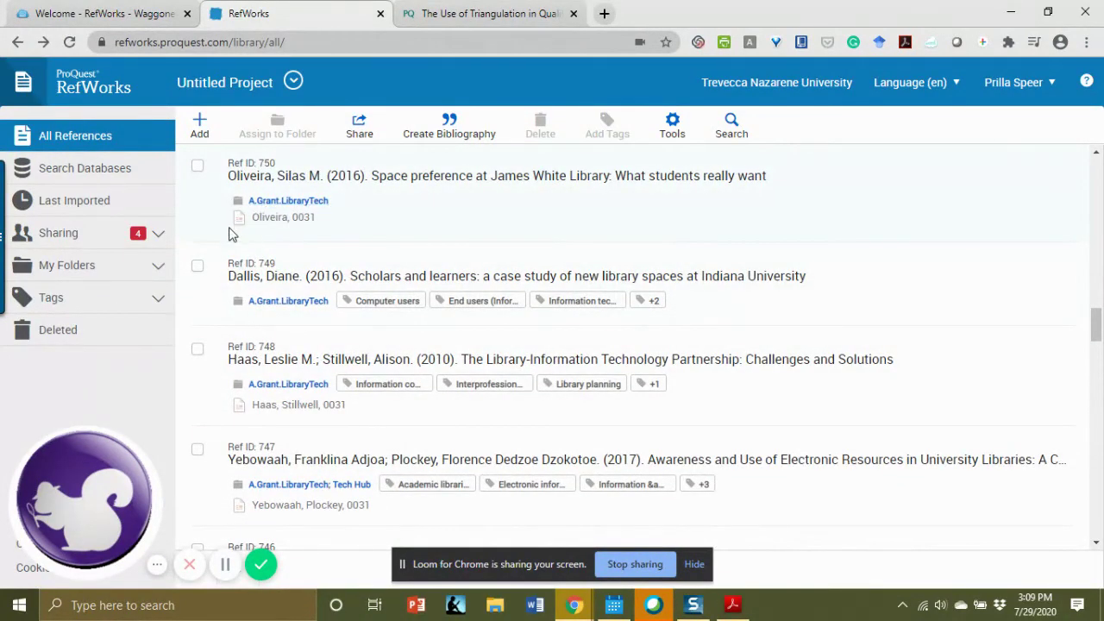
scroll(316, 290, "down", 5)
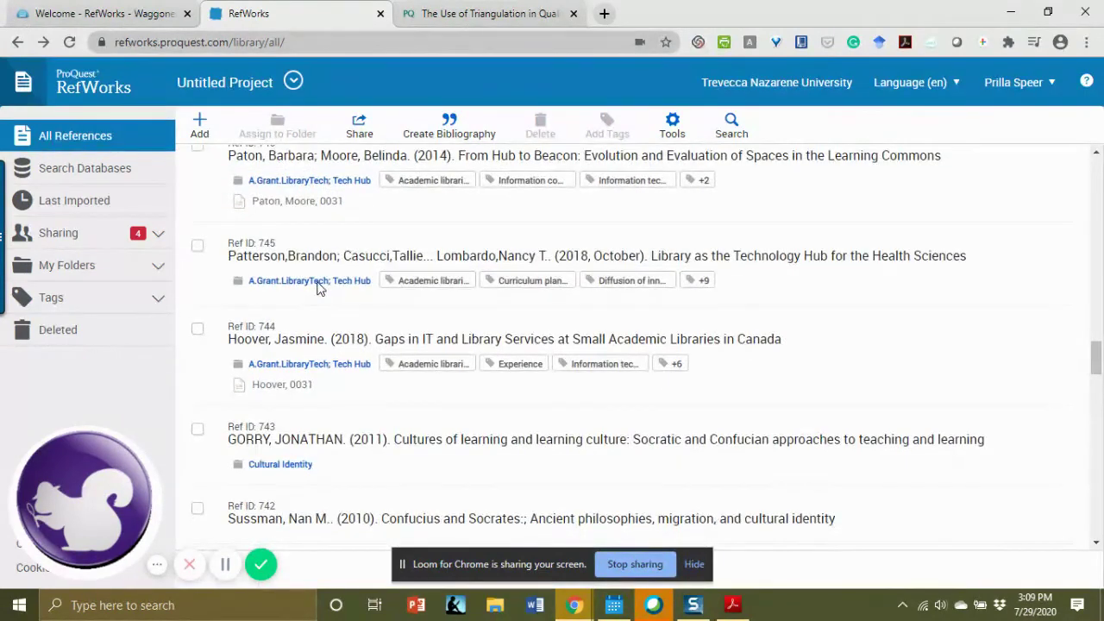
scroll(317, 289, "down", 2)
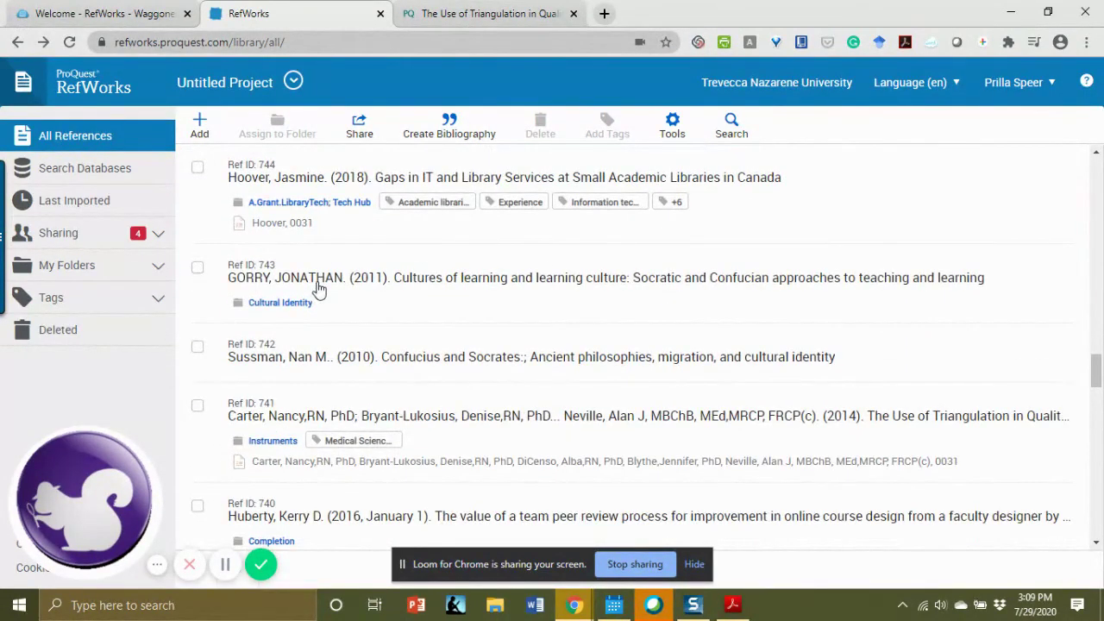
scroll(317, 290, "down", 3)
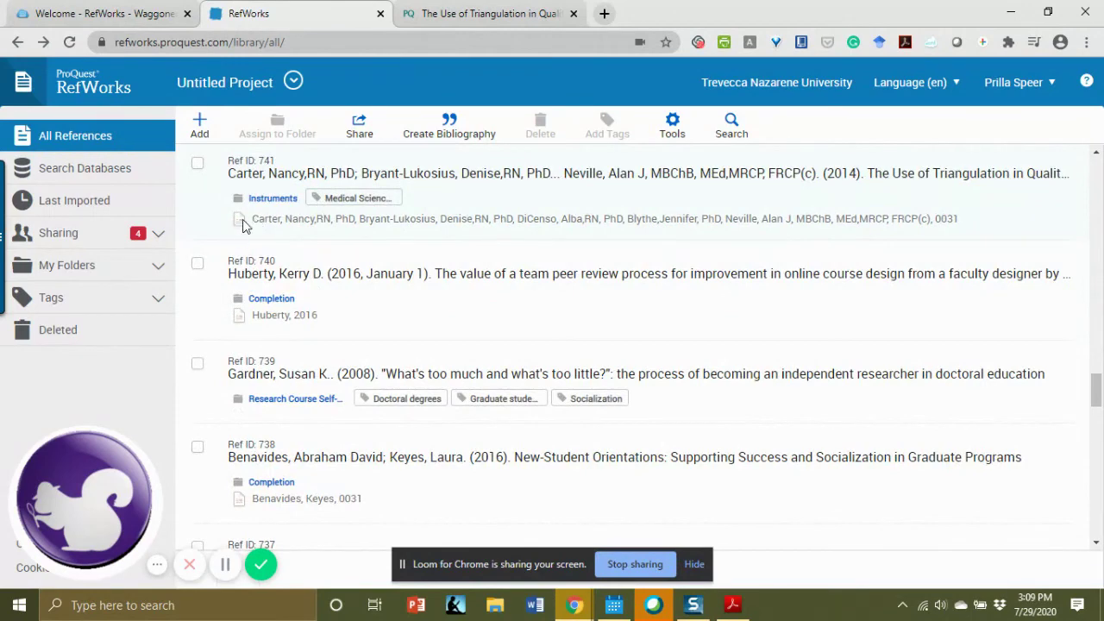
scroll(671, 235, "up", 1)
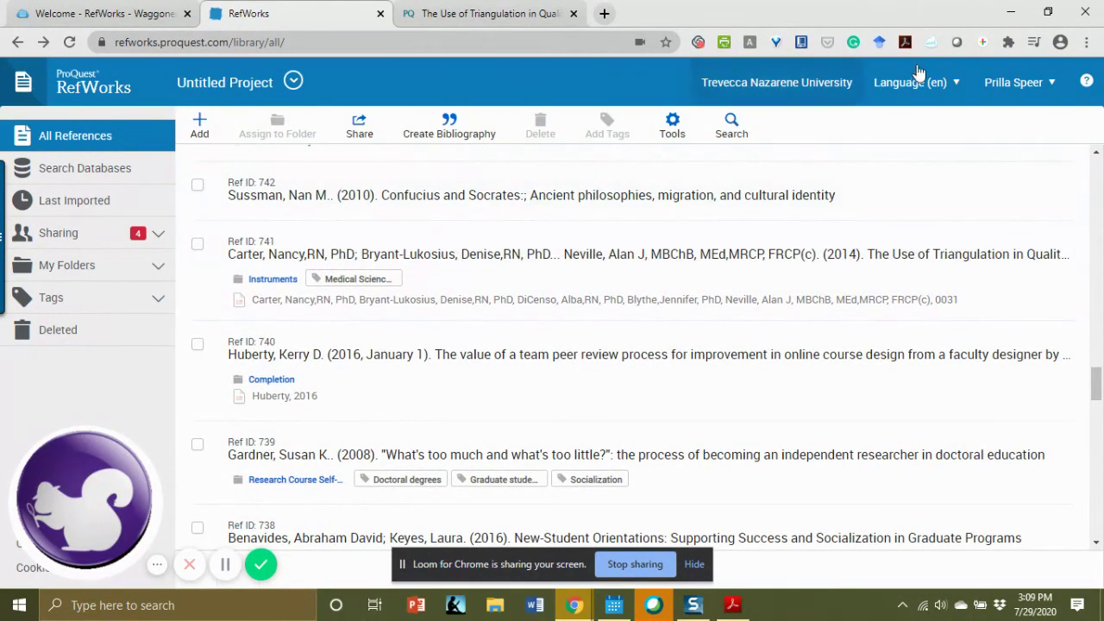
left_click(468, 247)
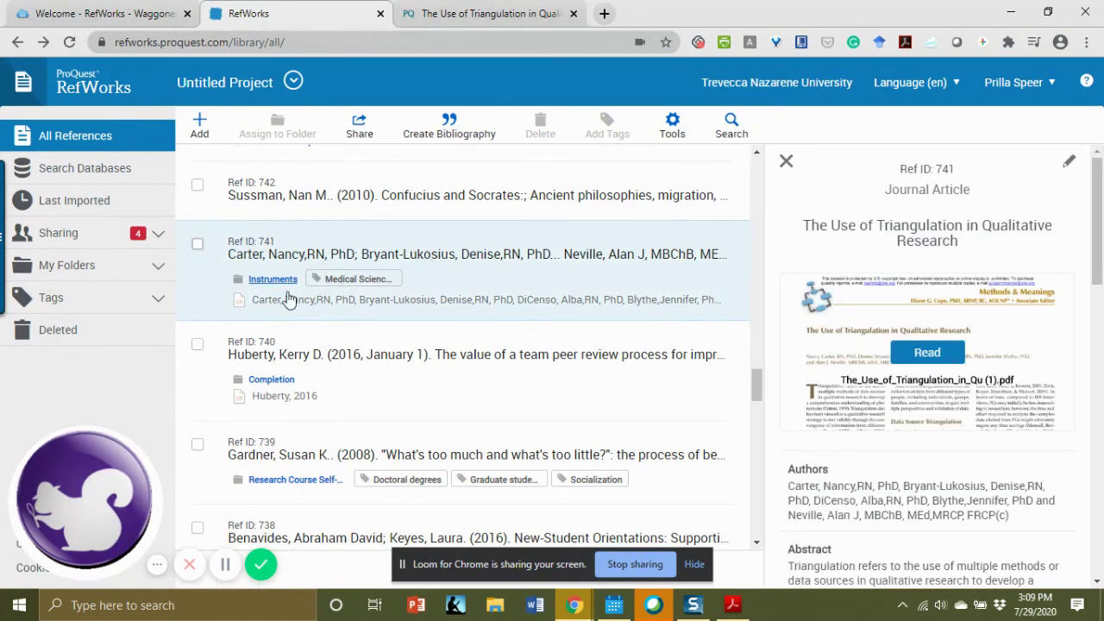